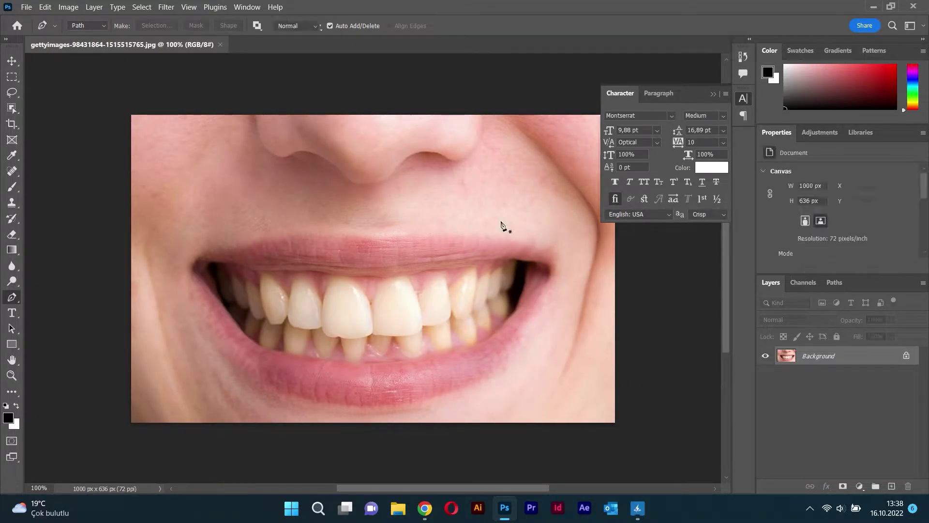
Step: Unlock the background layer, duplicate it under the default name, and keep the copy selected for editing
left_click(907, 356)
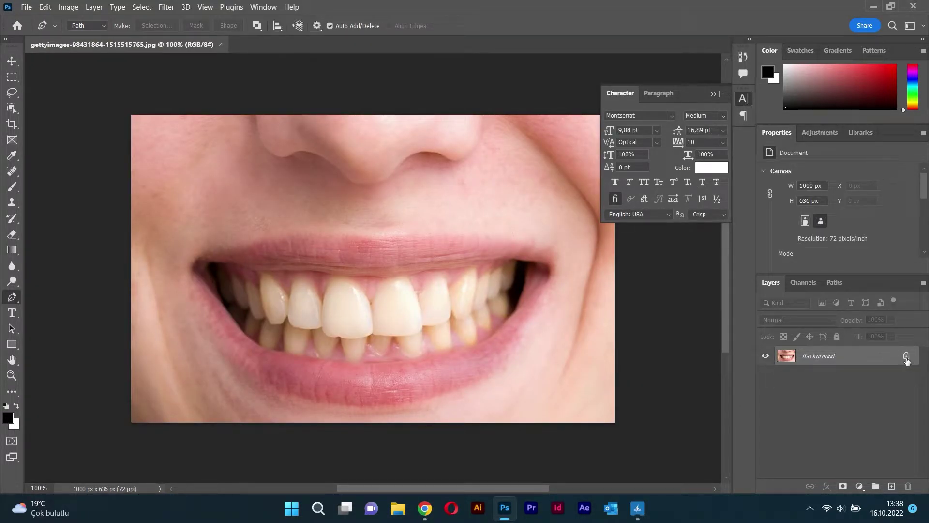
right_click(860, 359)
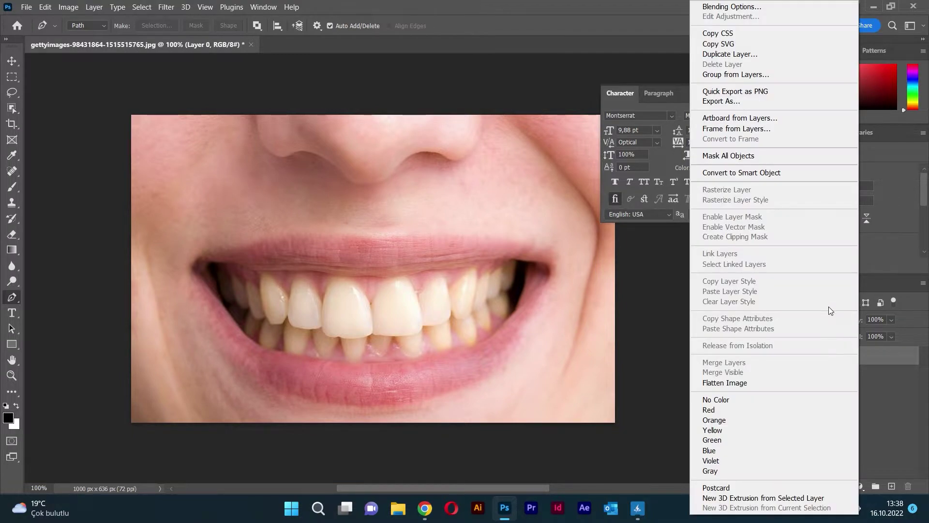
left_click(768, 53)
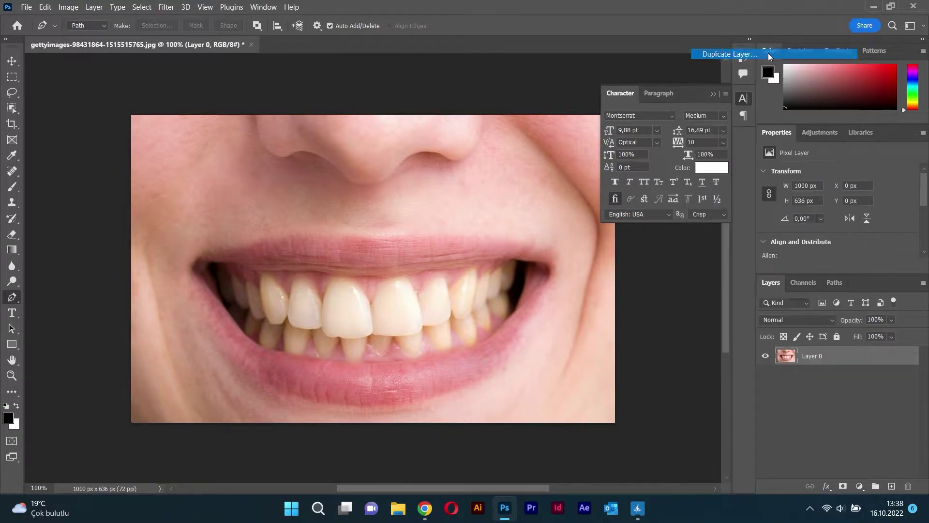
left_click(566, 133)
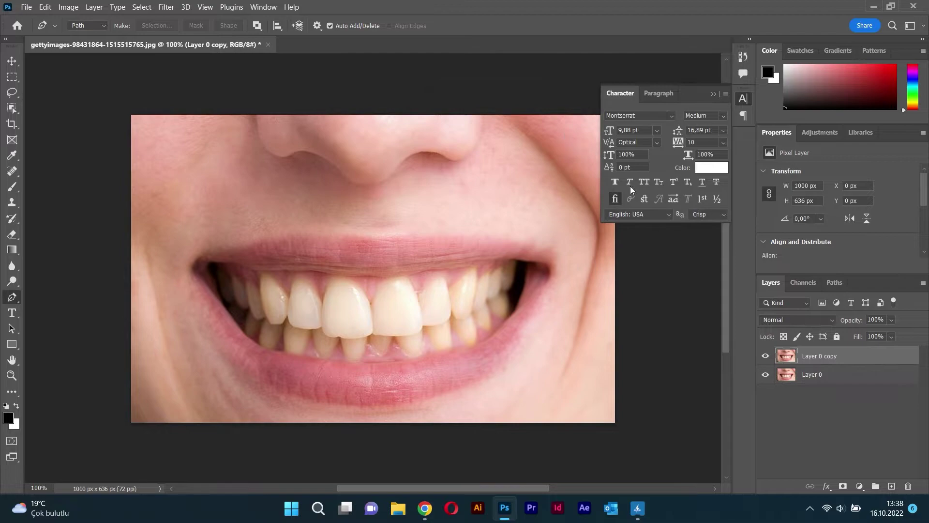
left_click(841, 422)
left_click(818, 358)
Step: Start a Pen tool path on the first premolar at the image's left and trace its gumline to the canine
scroll(378, 300, "up", 2)
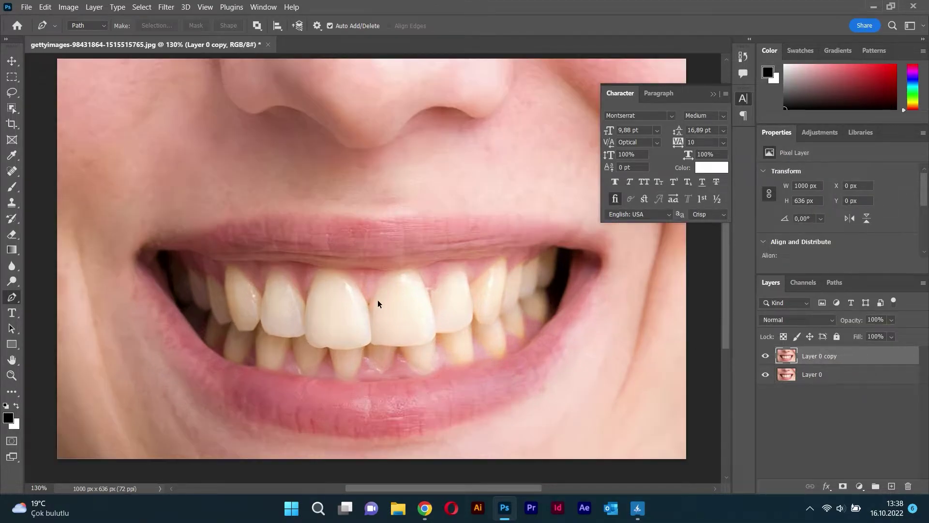
right_click(12, 296)
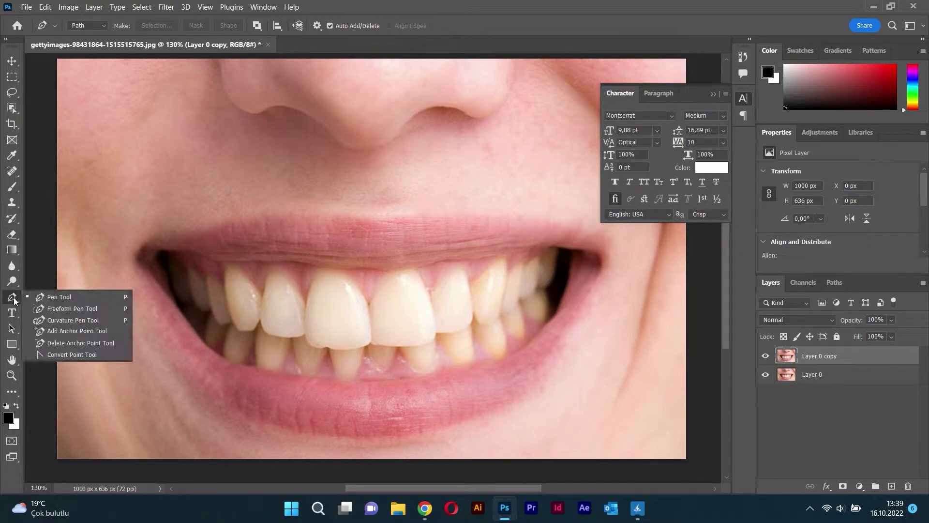
left_click(43, 295)
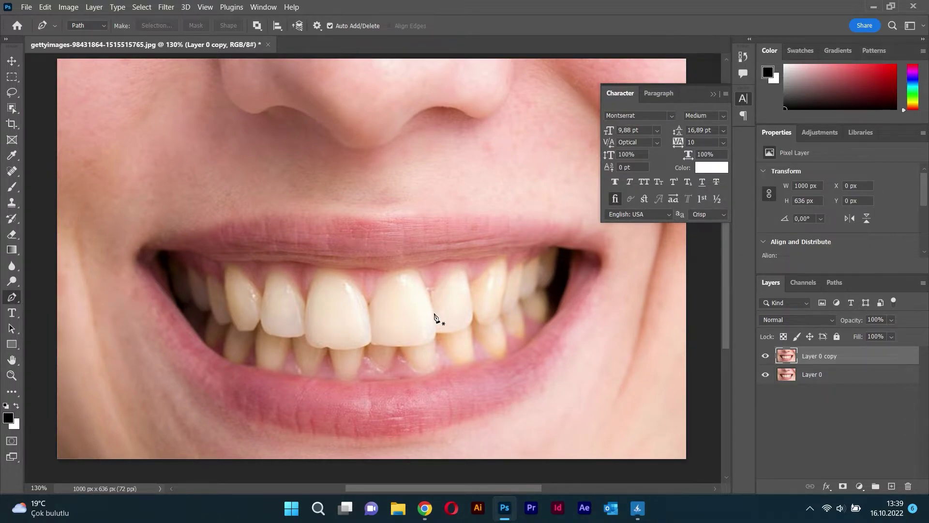
scroll(213, 309, "up", 6)
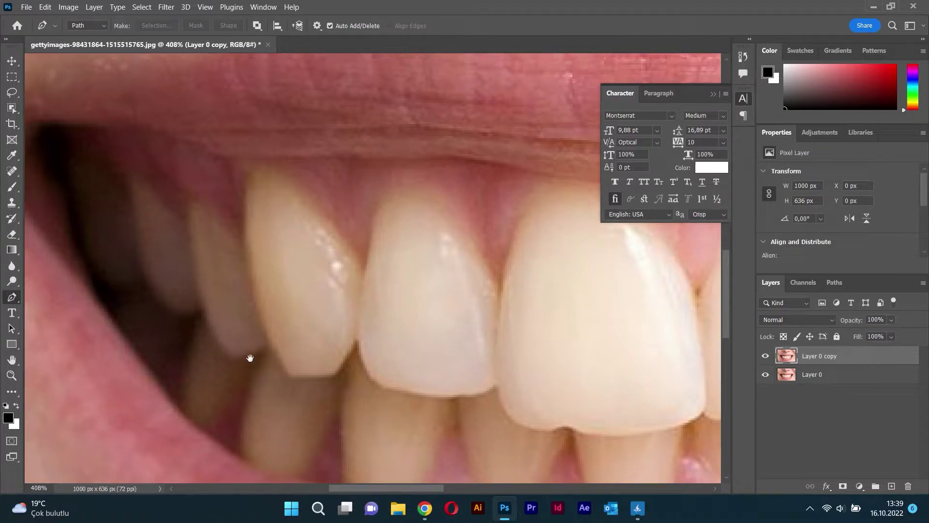
left_click_drag(250, 358, 283, 348)
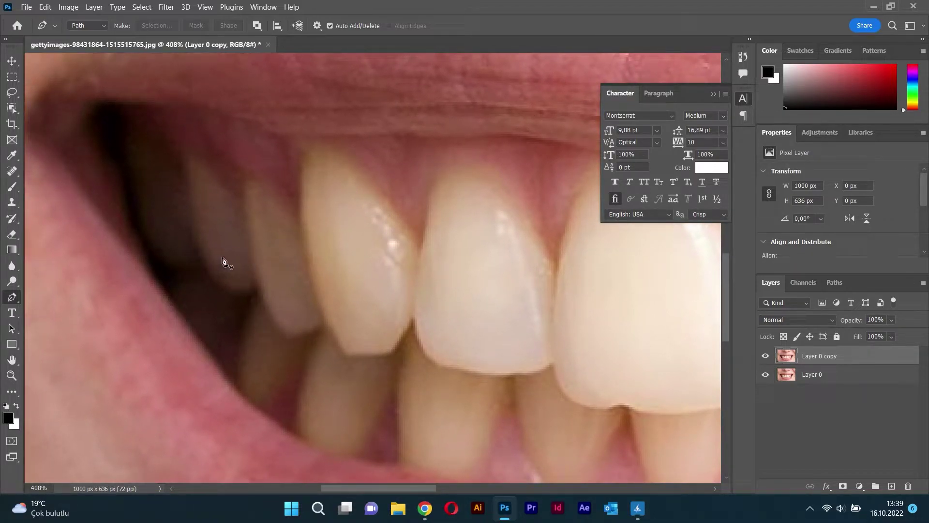
left_click(259, 280)
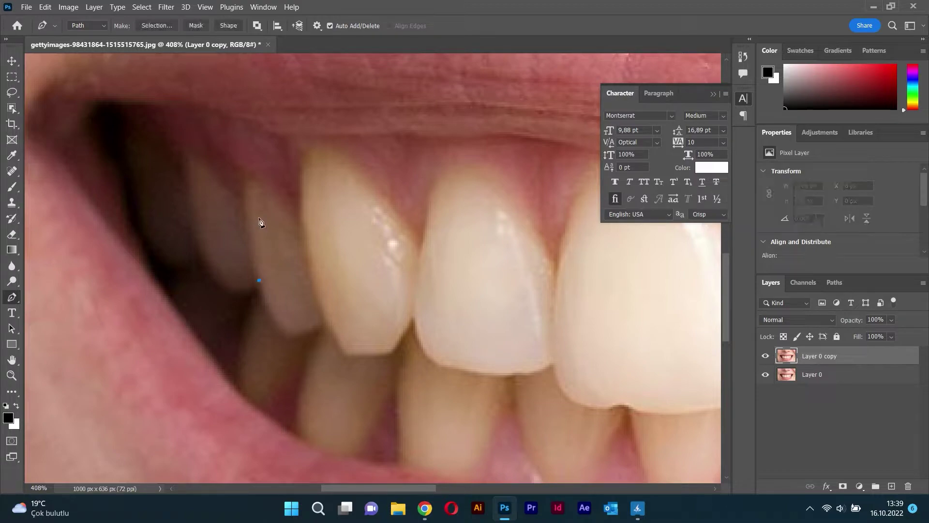
left_click(248, 199)
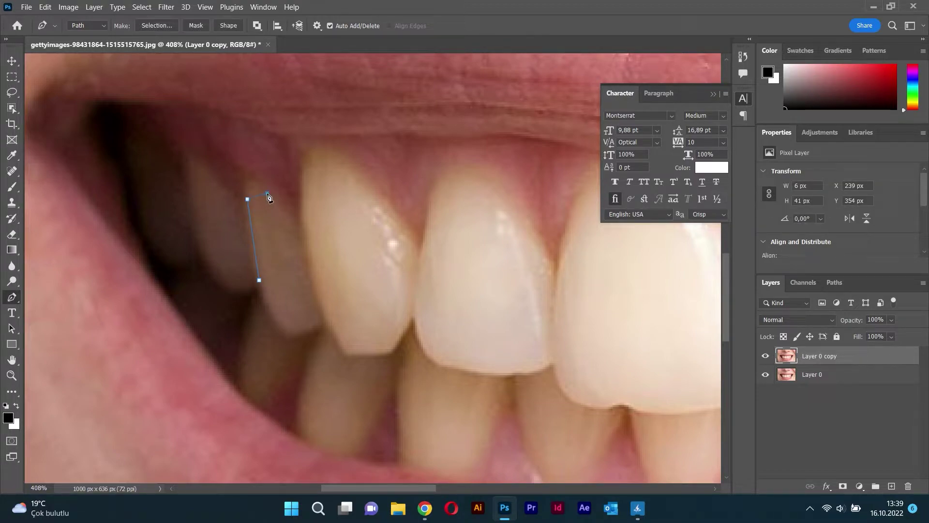
left_click_drag(291, 216, 291, 217)
left_click(299, 224)
Step: Continue the path along the gumline over the left upper canine and the left lateral incisor
left_click_drag(375, 189, 384, 212)
left_click_drag(418, 271, 417, 269)
left_click_drag(453, 172, 466, 166)
left_click_drag(516, 199, 522, 218)
scroll(556, 244, "down", 1)
left_click(554, 238)
Step: Curve the path over the left central incisor's gumline, ending in the gap between the two front teeth
scroll(574, 315, "right", 4)
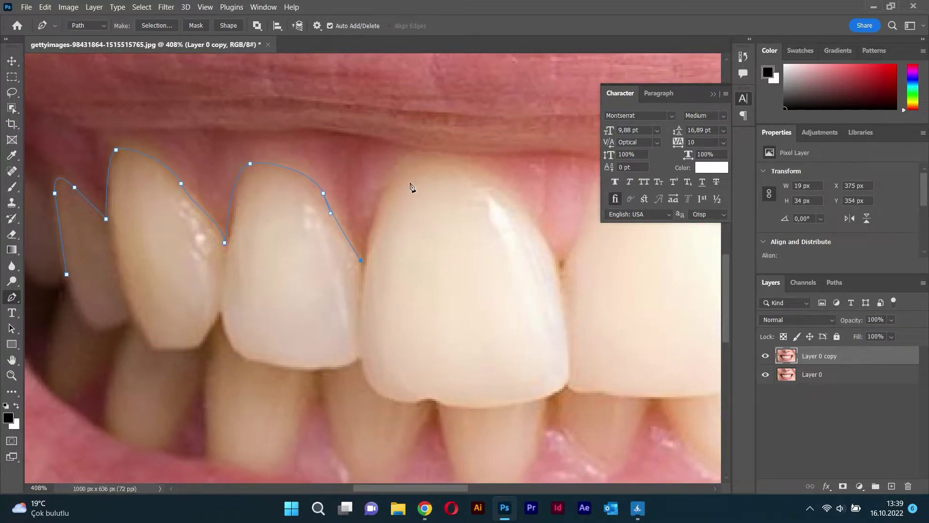
left_click(386, 182)
left_click_drag(483, 166, 564, 193)
scroll(573, 244, "down", 1)
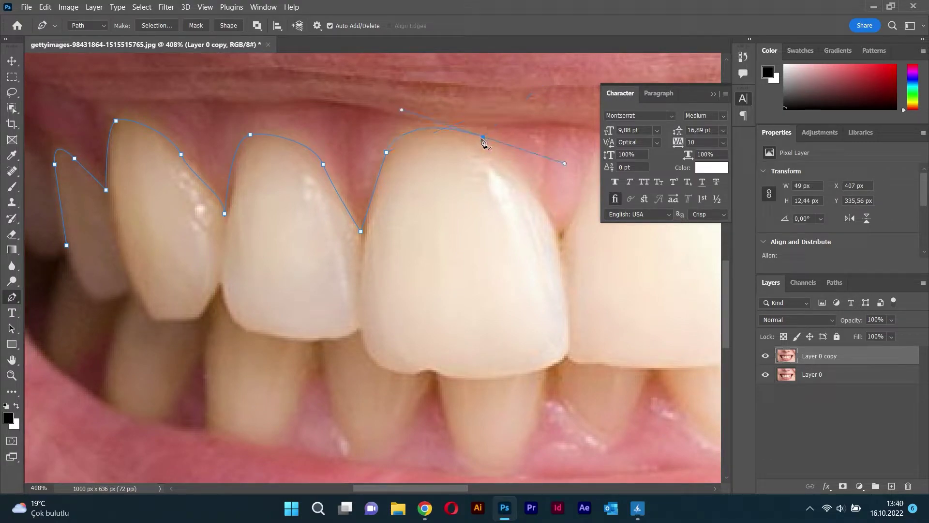
left_click_drag(564, 162, 598, 78)
key("ctrl+z")
left_click(560, 241)
left_click_drag(568, 237, 338, 272)
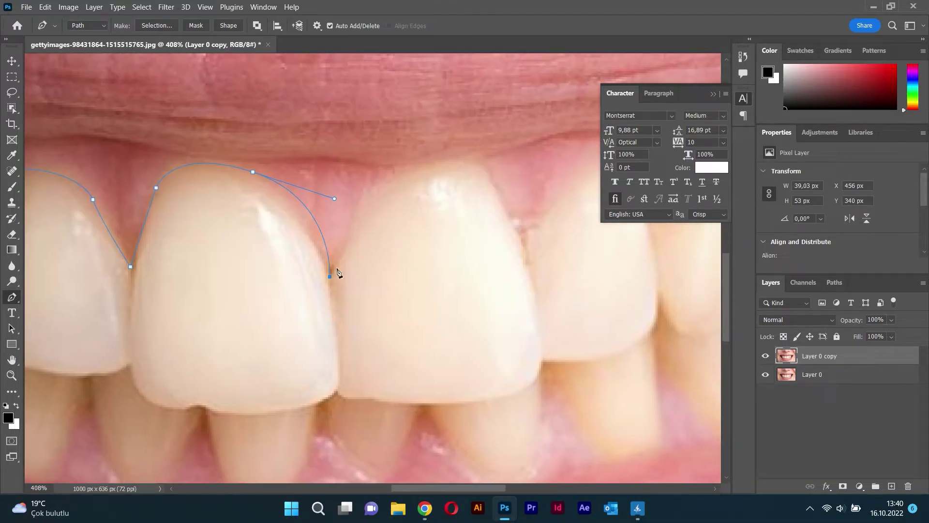
Step: Trace the gumline over the right central incisor and the right lateral incisor with curved path segments
left_click(376, 183)
left_click_drag(492, 175, 541, 193)
left_click(377, 247)
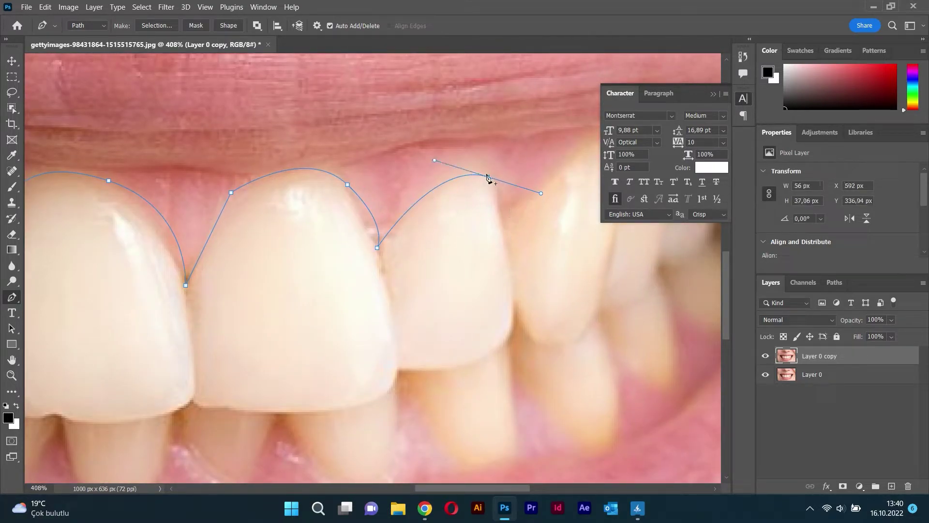
left_click(502, 223)
Step: Curve the path over the right upper canine's gumline, ending in the gap behind it
left_click(539, 188)
scroll(413, 243, "right", 5)
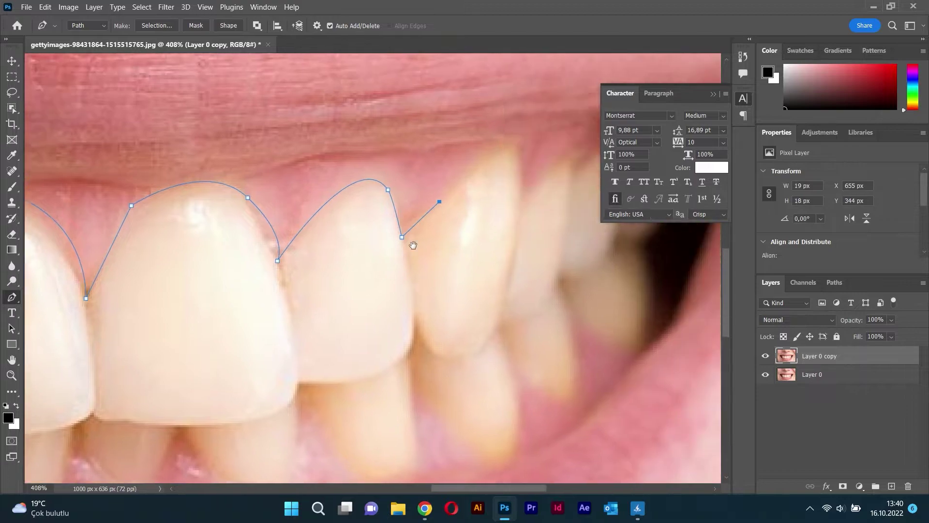
left_click_drag(430, 161, 444, 214)
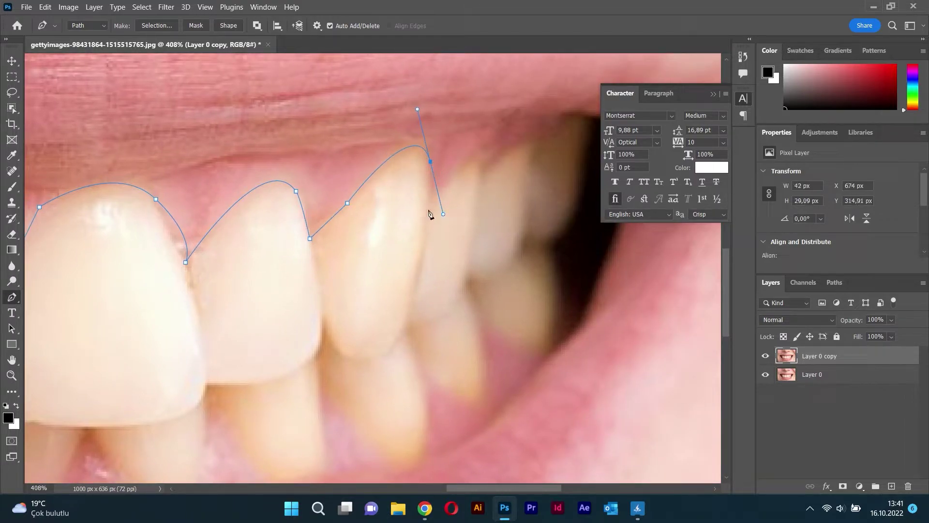
left_click(431, 221)
Step: Trace the gumline of the two upper premolars behind the right canine and run the path down the rear one
left_click(446, 182)
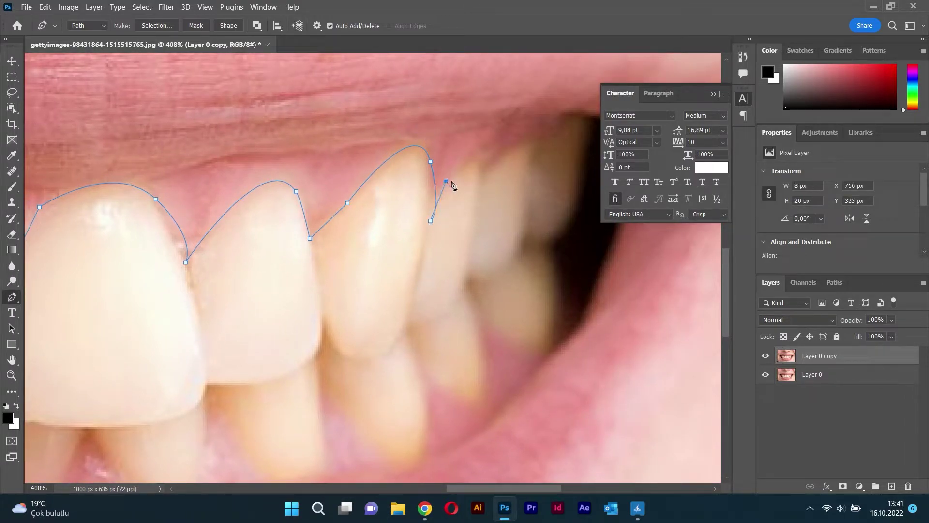
left_click_drag(484, 172, 492, 200)
left_click_drag(533, 148, 575, 158)
left_click(535, 204)
left_click_drag(528, 248, 486, 230)
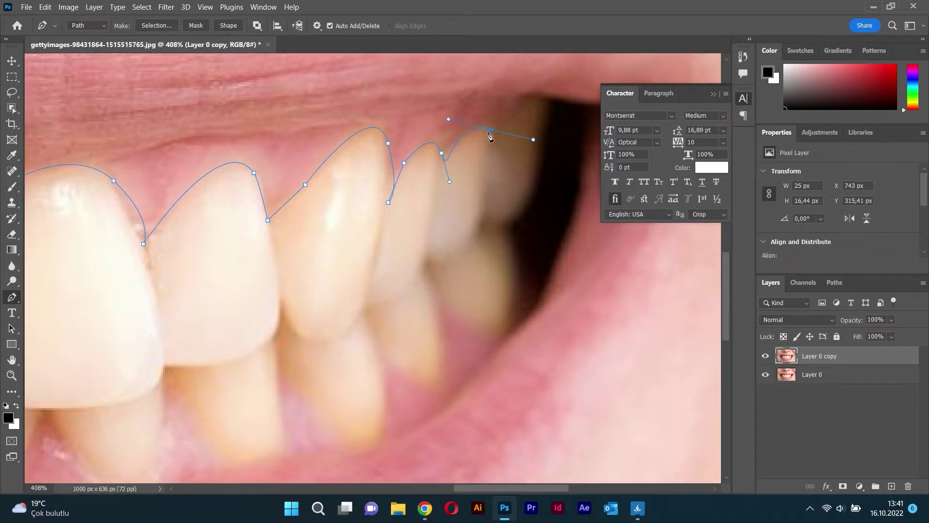
left_click_drag(490, 130, 501, 151)
left_click(481, 218)
Step: Trace the lower edges of the two right upper premolars back to the canine, undoing the stray curve segment
left_click_drag(428, 252, 381, 95)
scroll(405, 274, "up", 2)
scroll(207, 424, "down", 4)
scroll(145, 233, "up", 6)
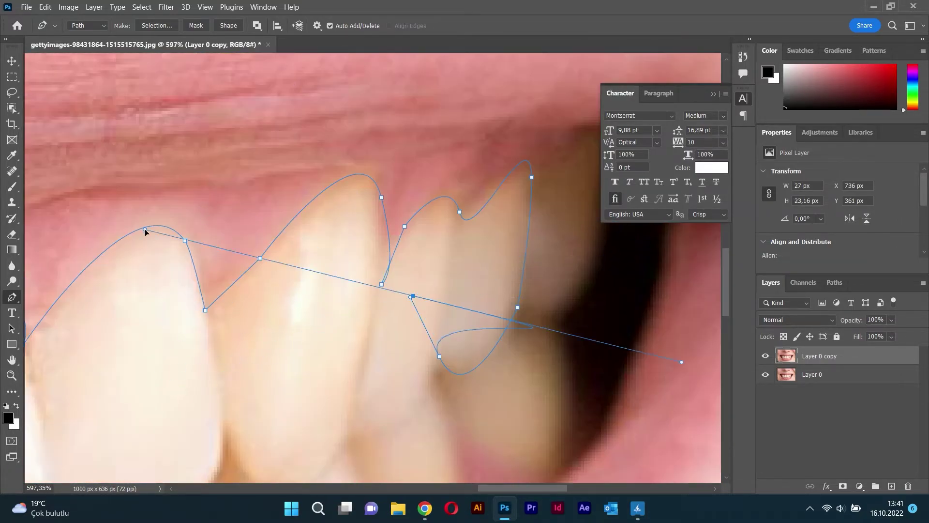
key("ctrl+z")
scroll(472, 325, "down", 1)
scroll(472, 325, "up", 1)
scroll(472, 325, "down", 1)
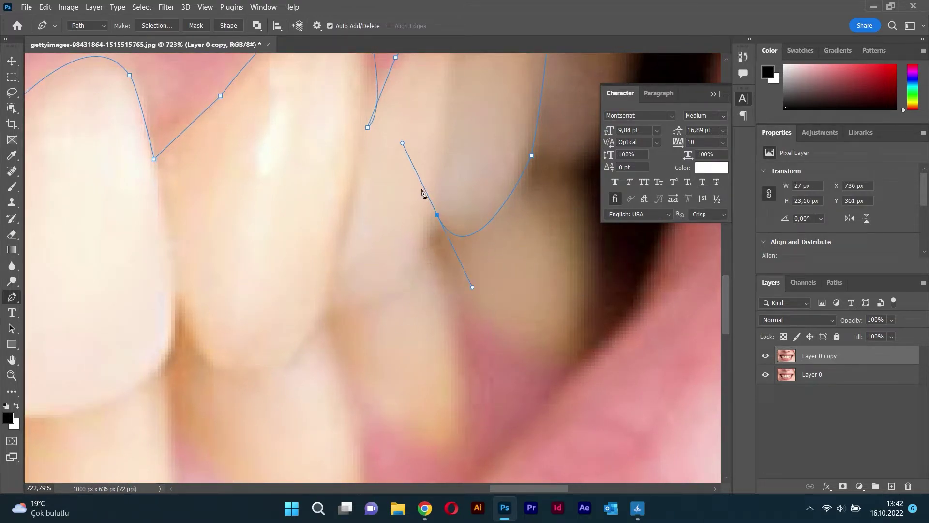
left_click_drag(402, 144, 370, 180)
left_click(400, 285)
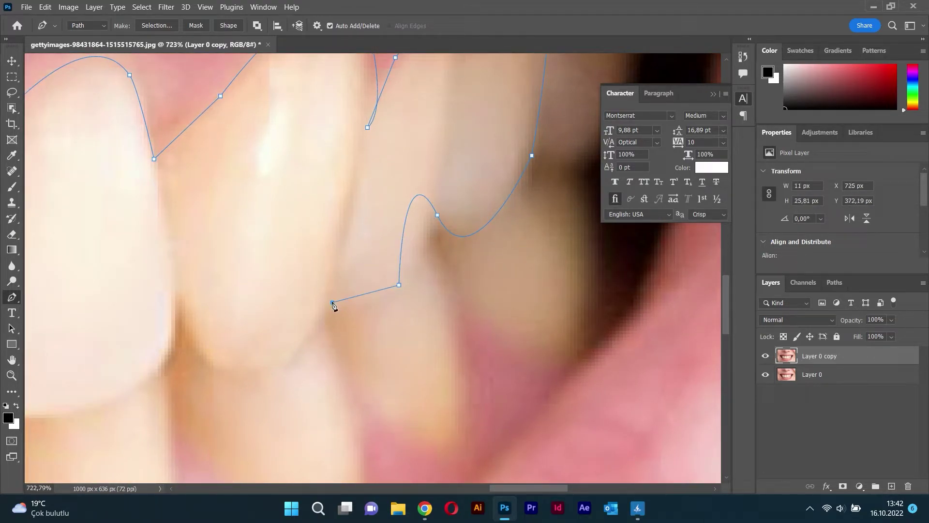
left_click_drag(333, 303, 335, 270)
Step: Curve the path around the right upper canine's biting edge and up into the gap beside the lateral incisor
left_click_drag(282, 360, 423, 209)
left_click_drag(475, 142, 460, 127)
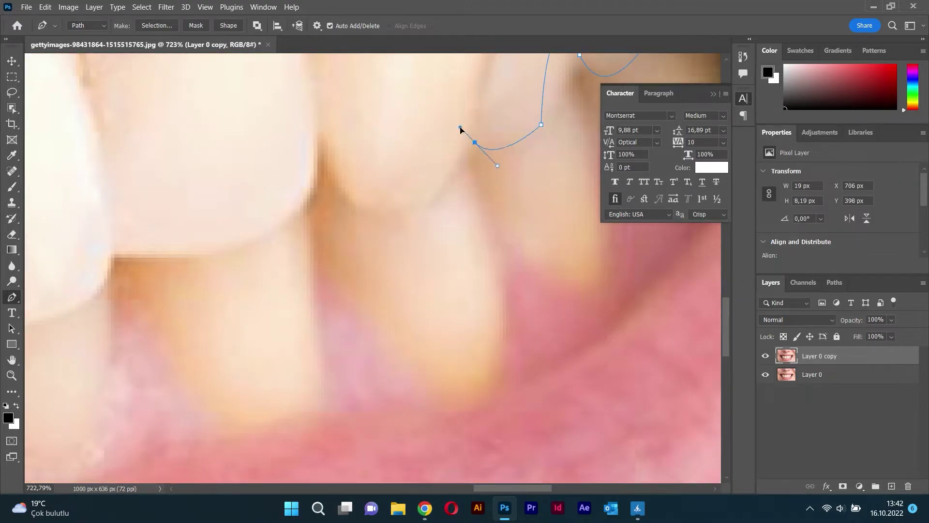
left_click_drag(373, 212, 278, 212)
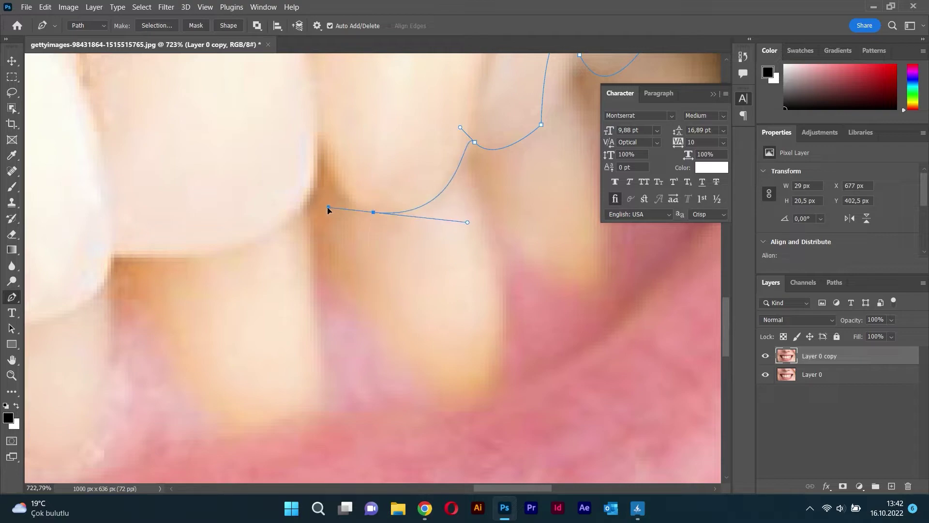
left_click(318, 139)
Step: Trace the right lateral incisor's biting edge to the corner of the right central incisor
left_click_drag(300, 209, 383, 202)
key("h")
left_click_drag(304, 159, 529, 236)
key("h")
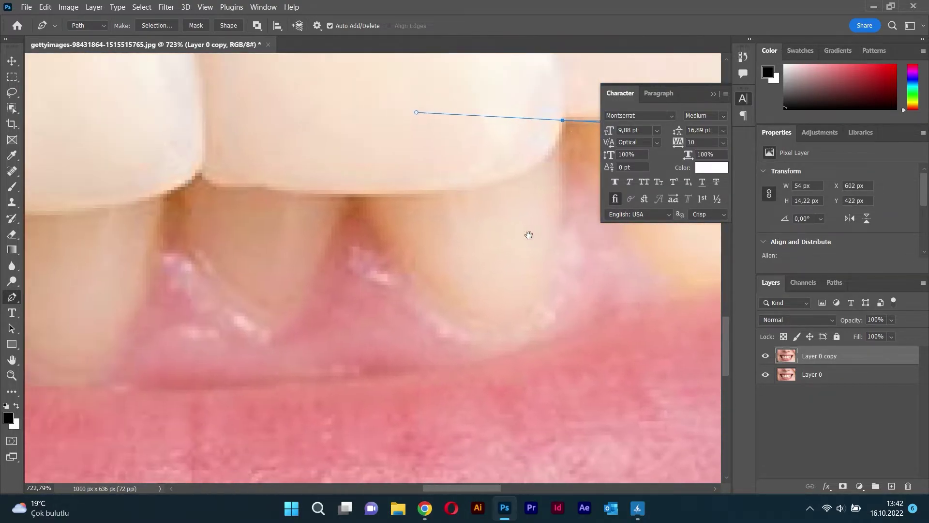
left_click_drag(564, 122, 591, 125)
key("space")
Step: Curve the path along the right central incisor's biting edge to the gap between the two front teeth
left_click_drag(540, 173, 293, 213)
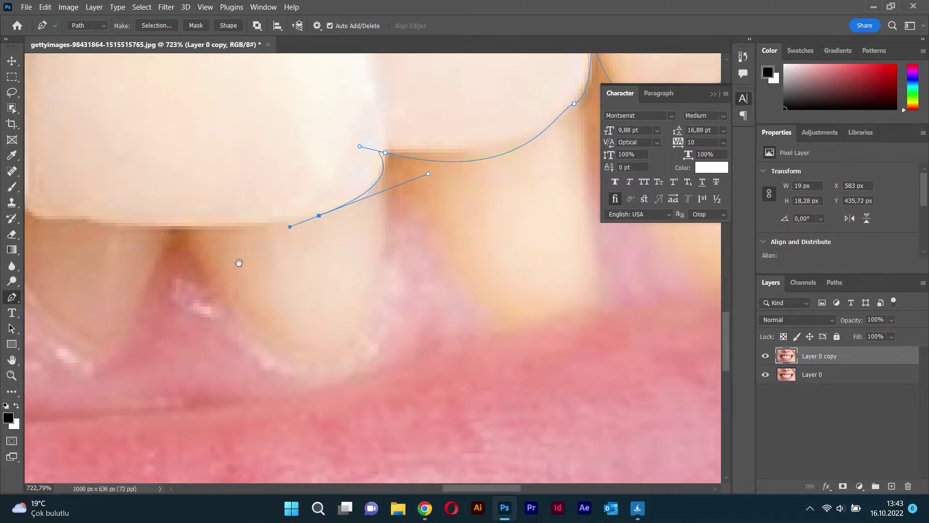
key("space")
left_click_drag(238, 261, 435, 261)
left_click(224, 208)
left_click_drag(224, 208, 214, 172)
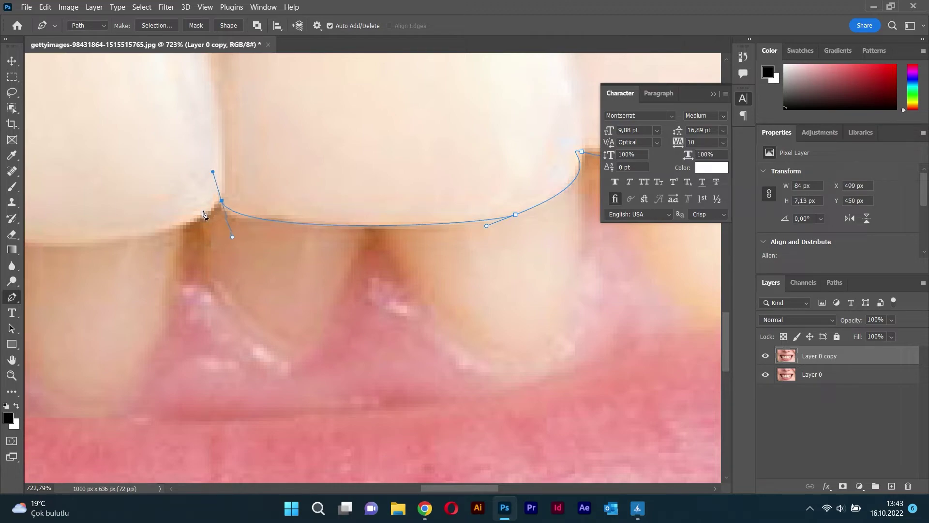
Step: Continue the path along the left central incisor's biting edge to the small notch in its edge
left_click(194, 222)
left_click_drag(194, 223, 172, 214)
key("space")
left_click_drag(165, 268, 374, 246)
left_click_drag(188, 207, 159, 162)
scroll(265, 238, "down", 5)
scroll(265, 238, "down", 5)
scroll(408, 239, "up", 7)
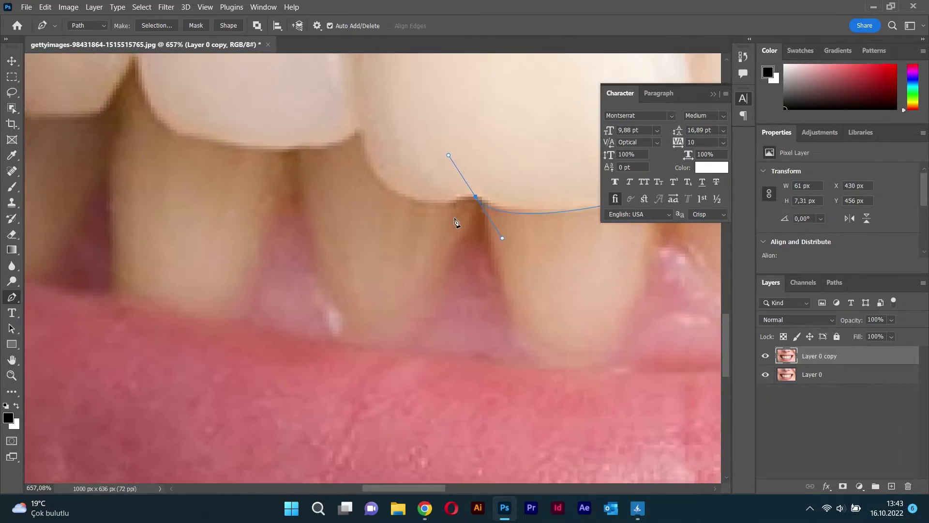
Step: Round the left central incisor's outer corner with the path up to the lateral incisor, undoing the misplaced point
left_click_drag(408, 179, 447, 177)
key("ctrl+z")
left_click(403, 199)
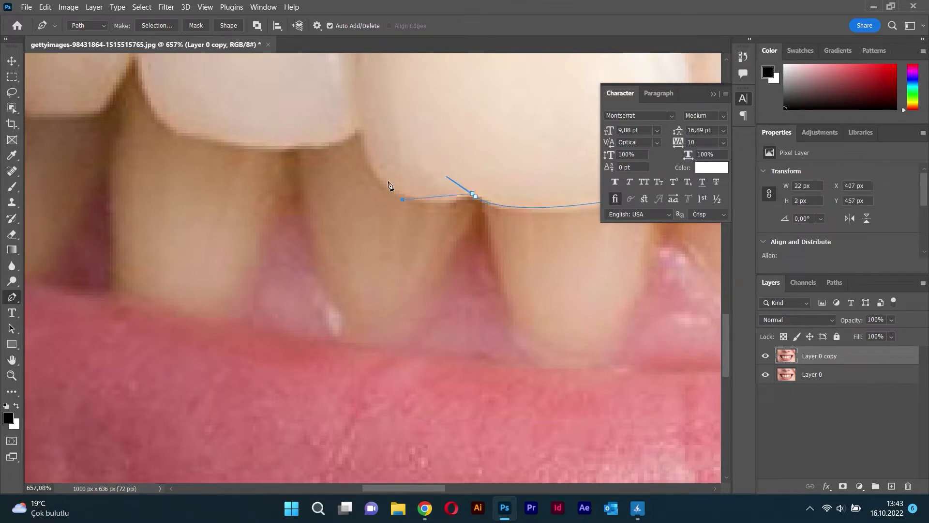
left_click(362, 133)
left_click_drag(362, 133, 507, 168)
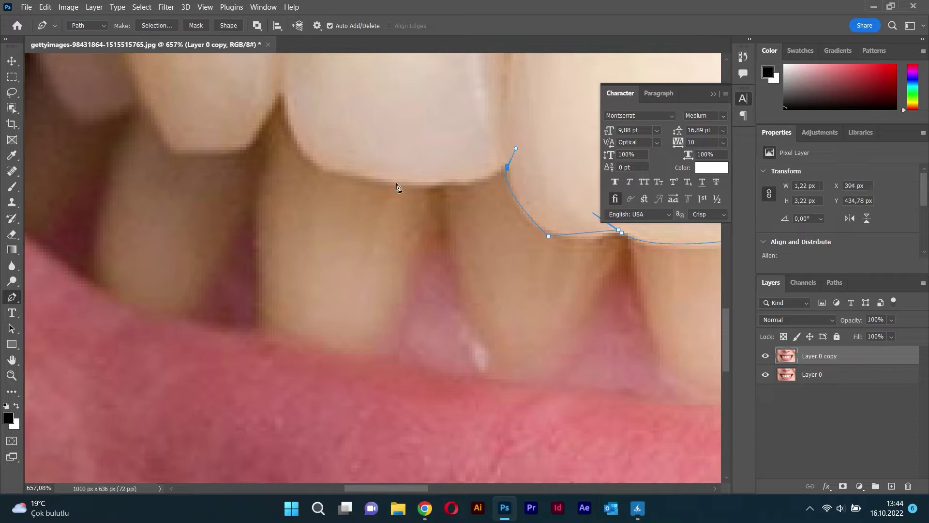
Step: Trace the left lateral incisor's biting edge and run the path up into the gap beside the canine
left_click_drag(396, 181, 332, 169)
left_click_drag(352, 200, 508, 248)
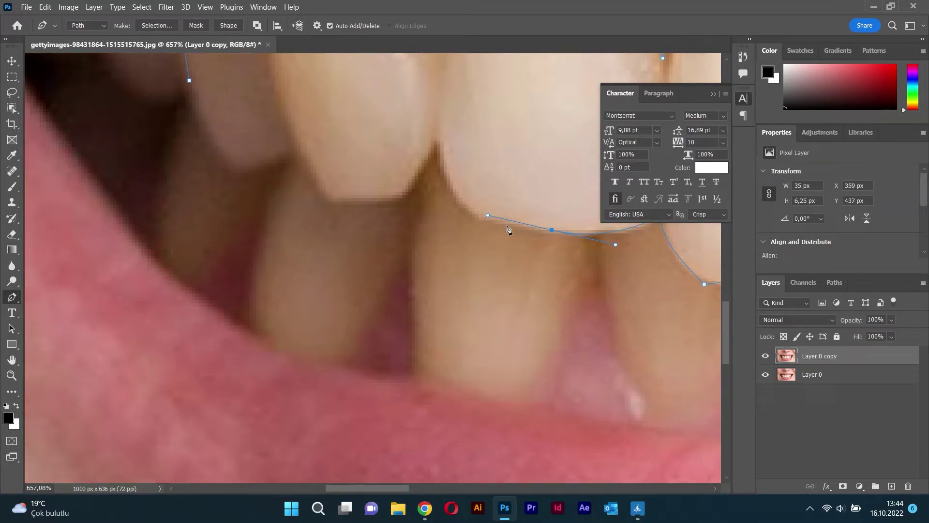
left_click(460, 198)
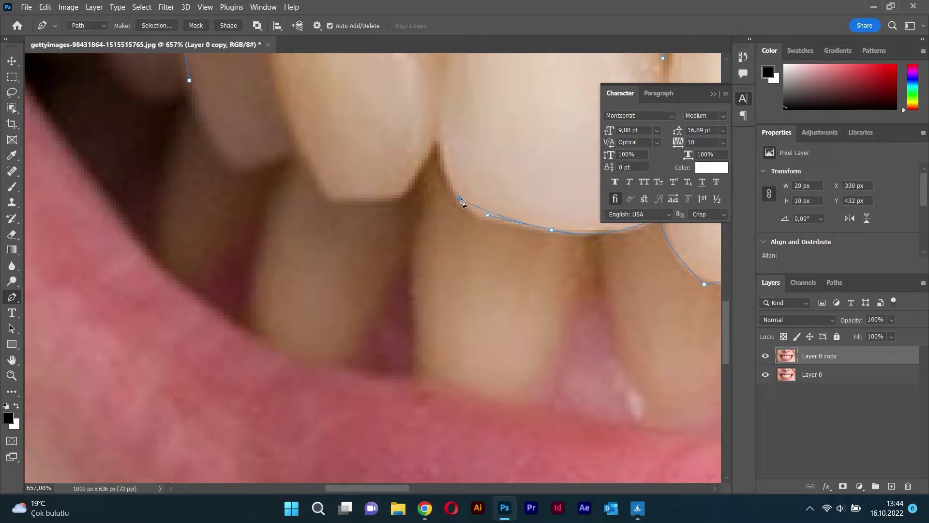
left_click(438, 148)
Step: Trace the left upper canine's flat biting edge and its outer side up to the first premolar
left_click(405, 198)
left_click(327, 201)
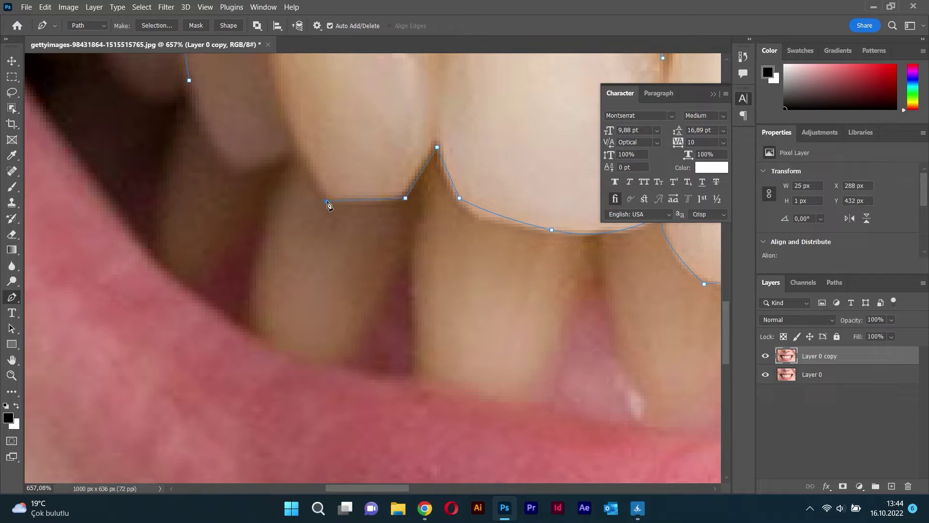
left_click(291, 137)
scroll(255, 194, "up", 2)
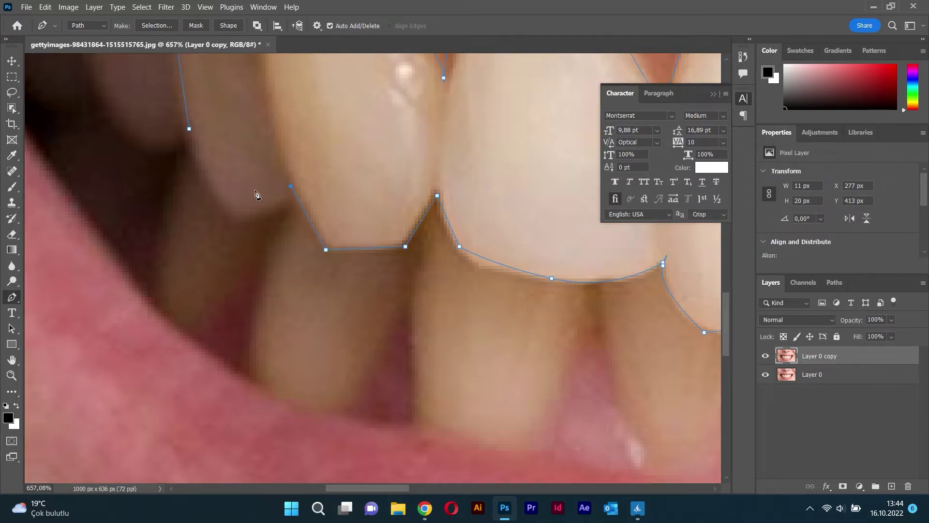
left_click_drag(245, 263, 396, 298)
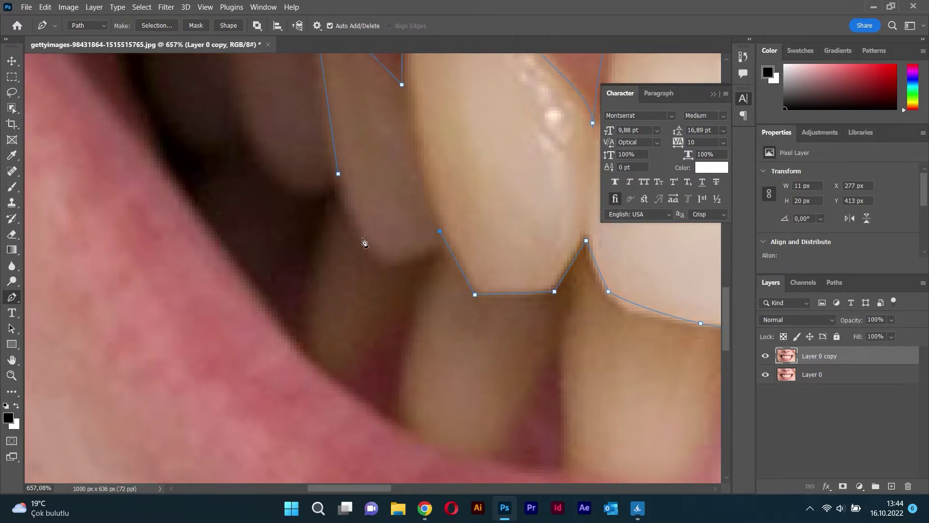
Step: Close the path at its starting point with a curve around the first premolar's rounded biting edge
left_click_drag(338, 173, 357, 127)
left_click_drag(364, 90, 290, 189)
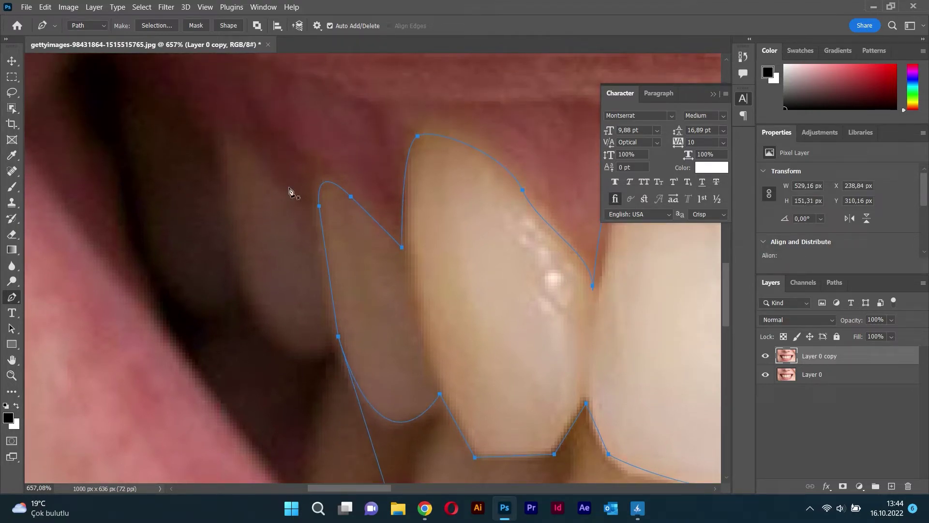
scroll(334, 218, "down", 2)
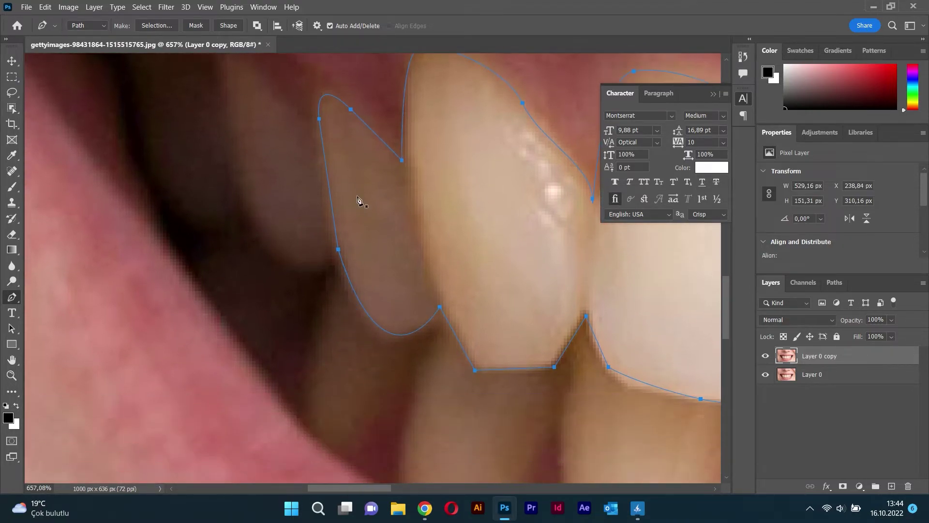
Step: Convert the closed teeth path into a new anti-aliased selection with a feather radius of 0 pixels
right_click(391, 151)
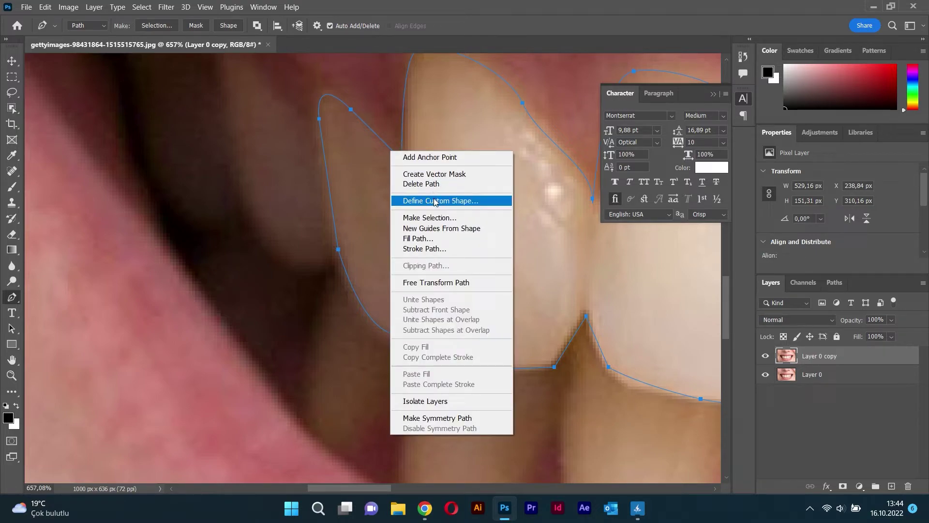
left_click(434, 216)
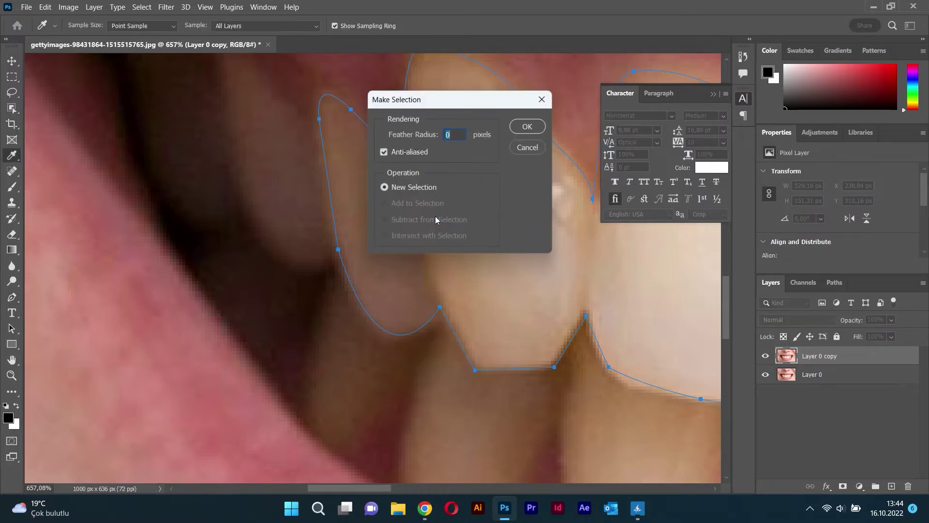
left_click(527, 127)
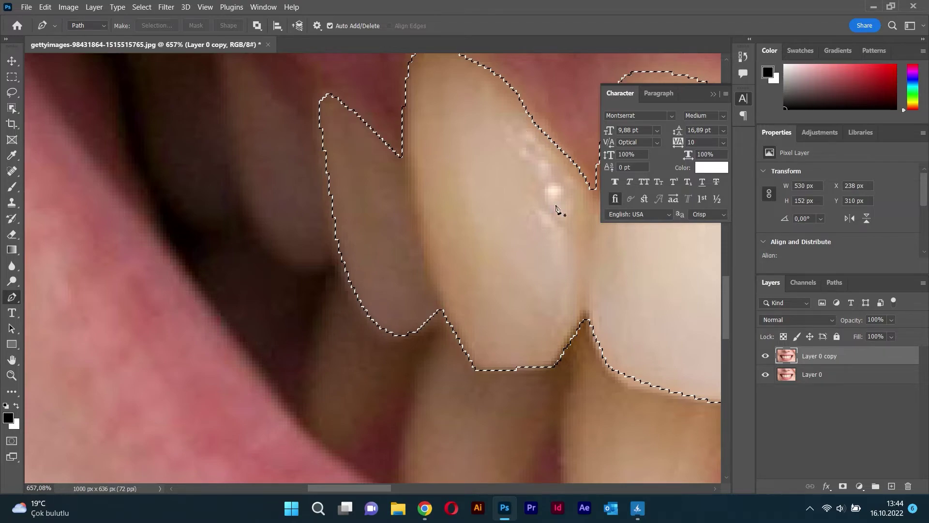
Step: Mask Layer 0 copy with the teeth selection and make the layer's image, rather than its mask, active for editing
left_click(843, 486)
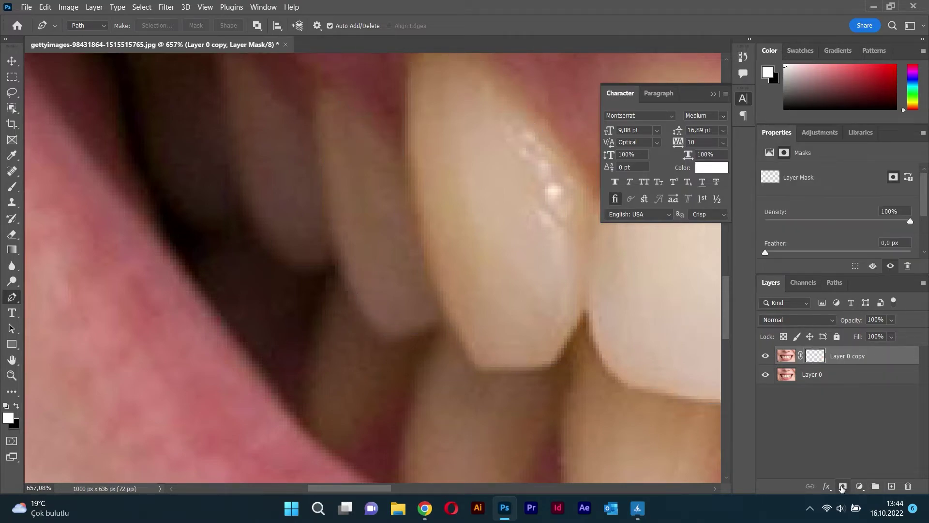
left_click_drag(785, 361, 794, 384)
scroll(539, 358, "down", 10)
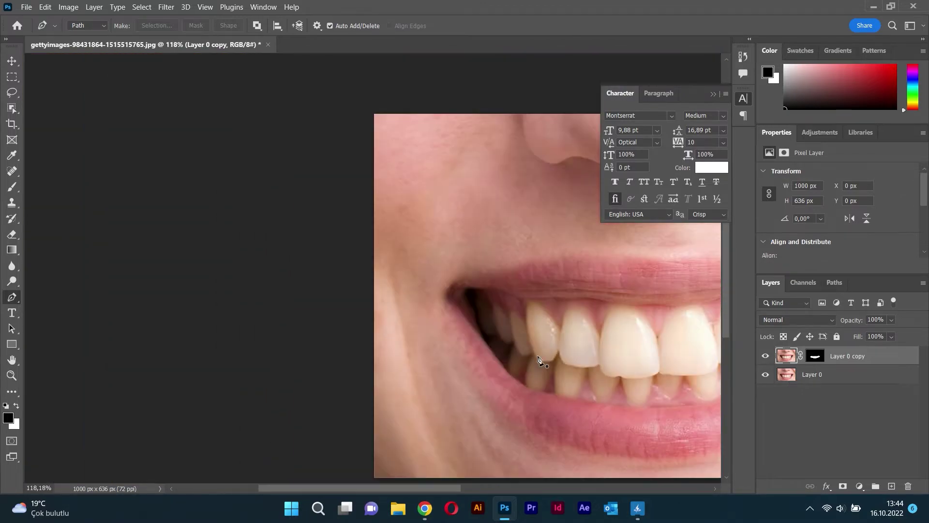
scroll(571, 395, "up", 3)
left_click_drag(343, 280, 304, 320)
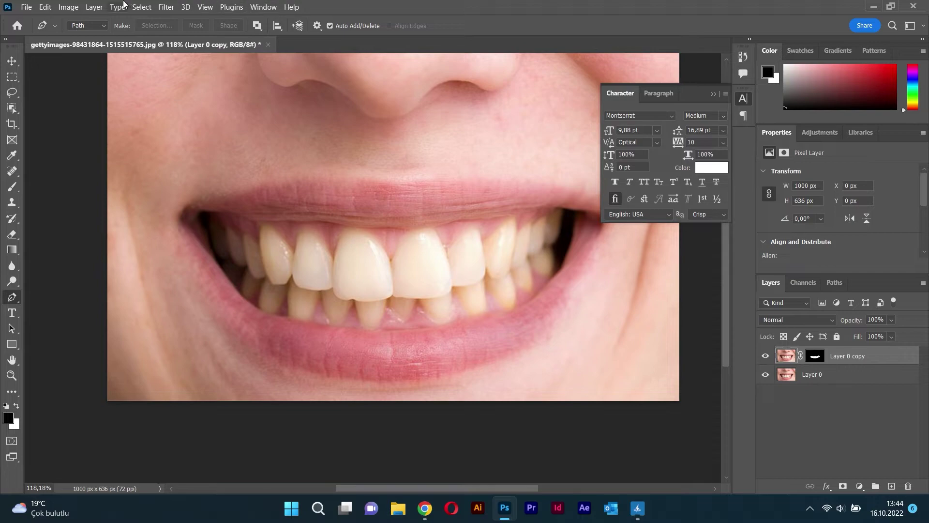
left_click(69, 7)
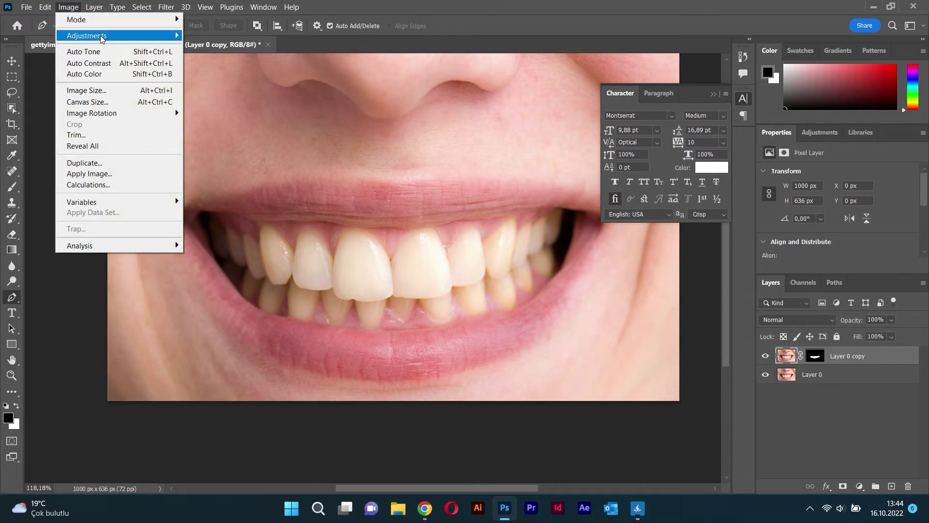
mouse_move(141, 42)
left_click(213, 36)
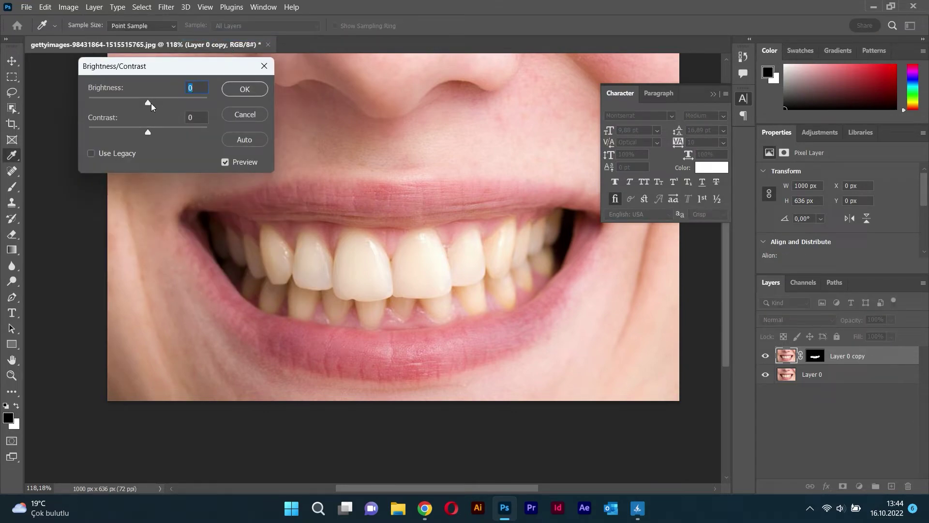
mouse_move(147, 103)
left_mouse_down()
mouse_move(170, 99)
mouse_move(145, 114)
mouse_move(153, 109)
left_mouse_up()
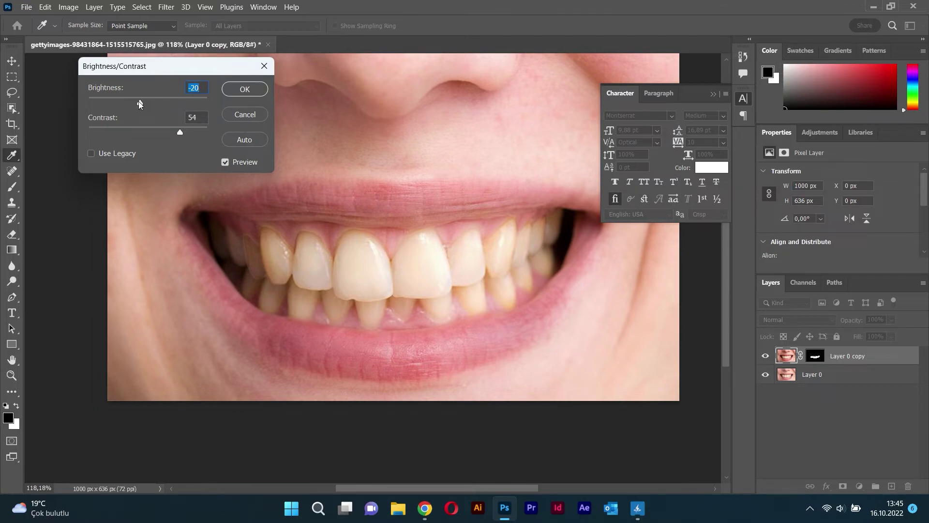
left_click_drag(139, 102, 147, 104)
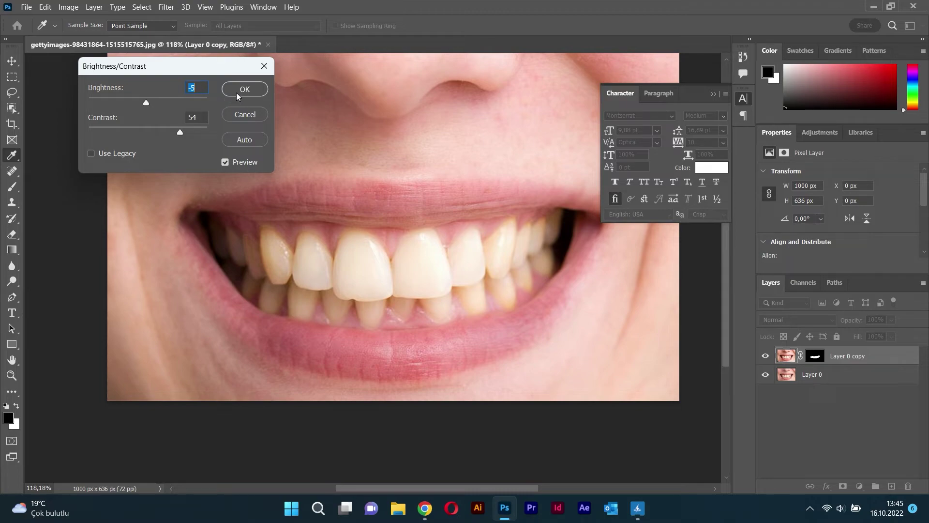
left_click(245, 114)
key("p")
Step: Apply Auto Tone to the masked teeth layer and adjust its midtones with Color Balance, keeping Preserve Luminosity on
left_click(68, 7)
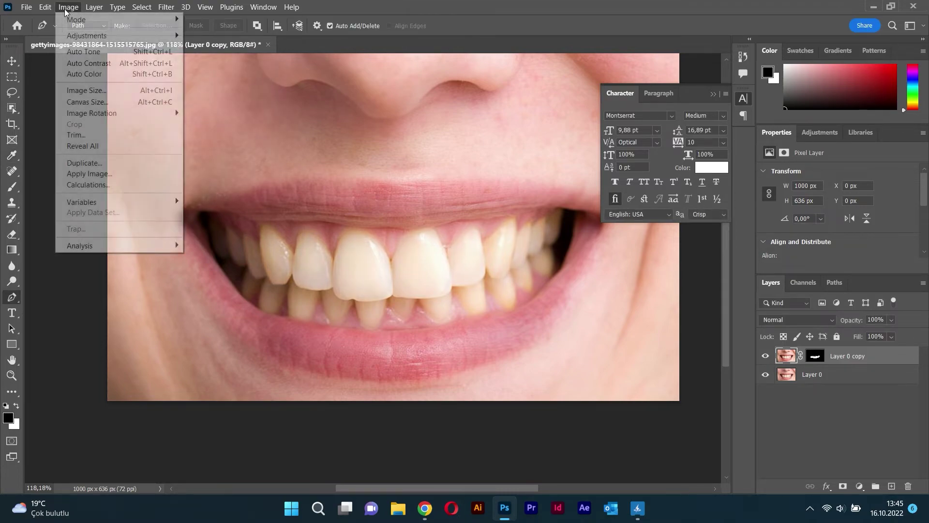
left_click(86, 51)
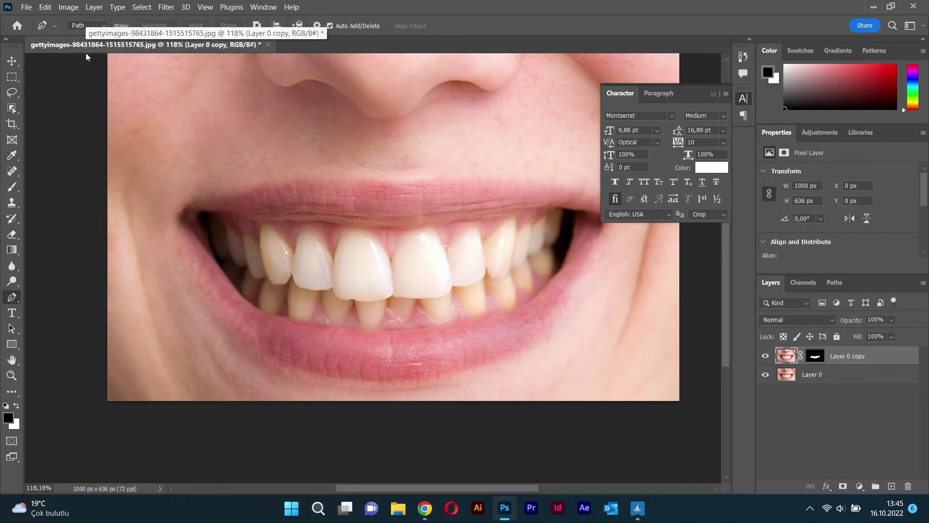
left_click(68, 7)
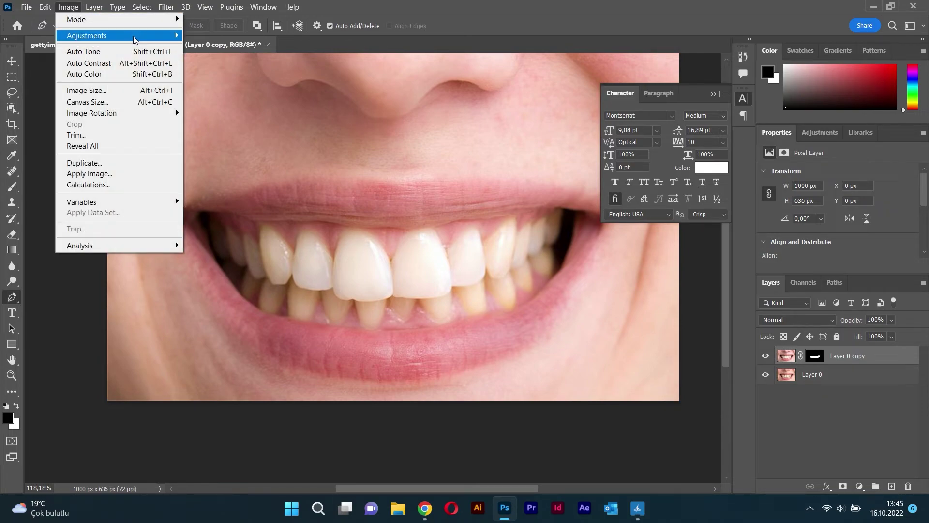
mouse_move(164, 40)
left_click(254, 108)
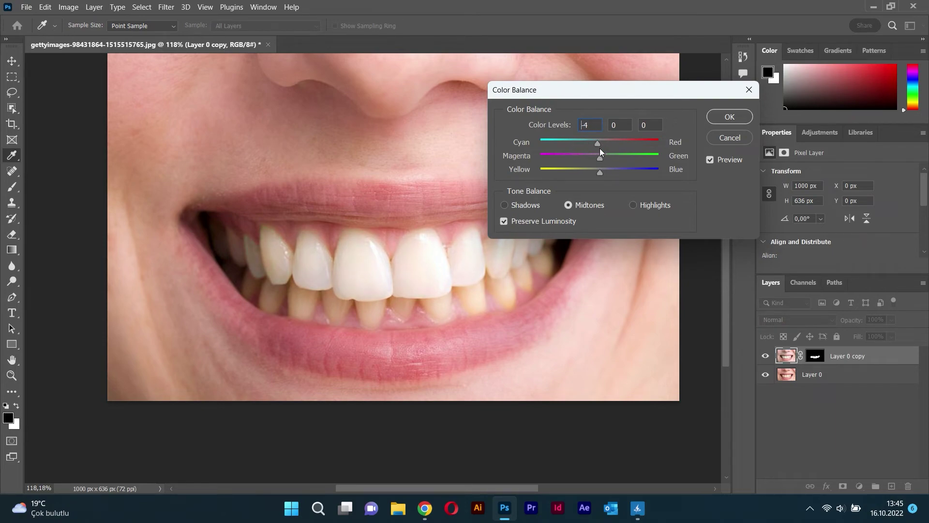
mouse_move(600, 148)
left_mouse_down()
mouse_move(637, 146)
mouse_move(571, 162)
mouse_move(617, 152)
mouse_move(596, 162)
left_mouse_up()
left_click(730, 117)
key("p")
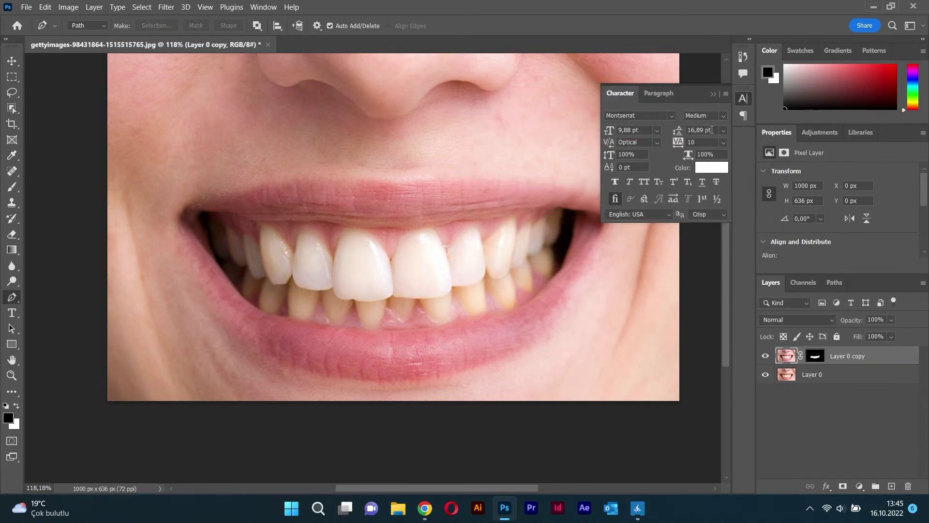
Step: Apply a second Color Balance adjustment to the teeth layer, shifting the midtones toward cyan with Preserve Luminosity on
left_click(68, 9)
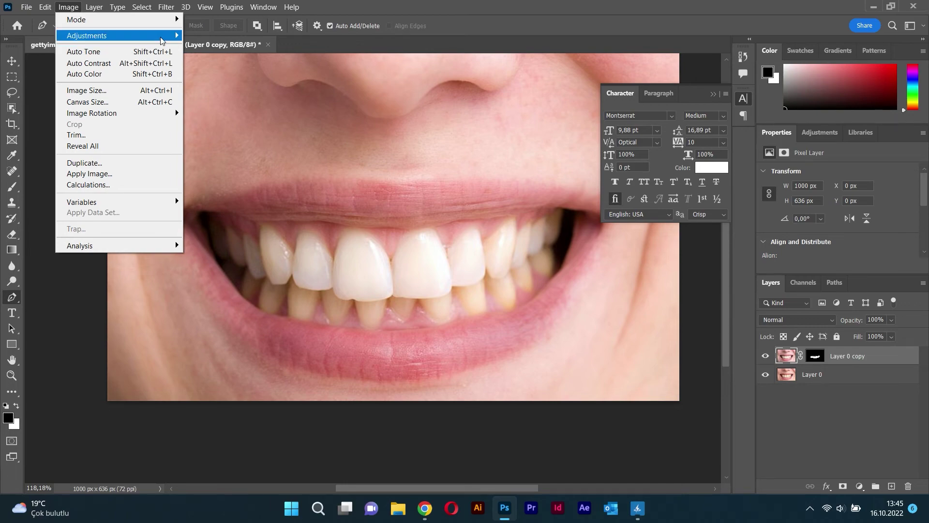
mouse_move(159, 36)
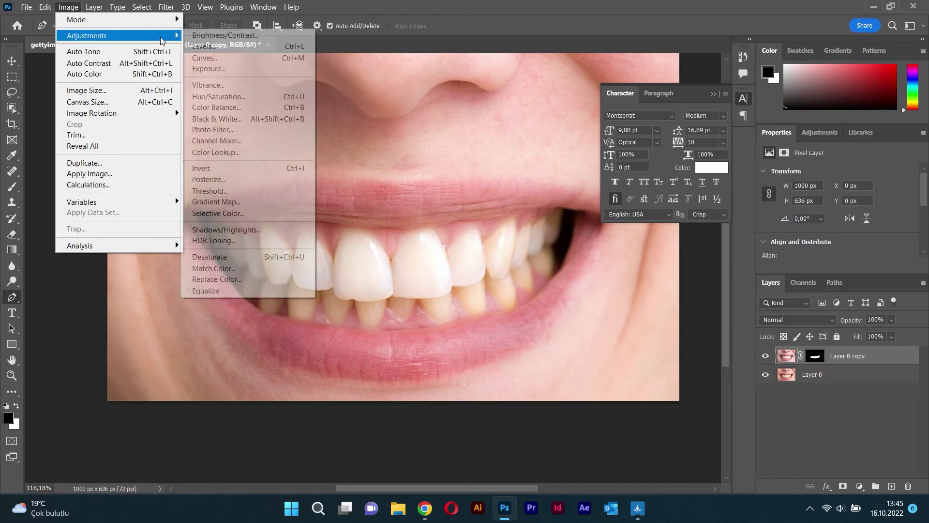
left_click(247, 112)
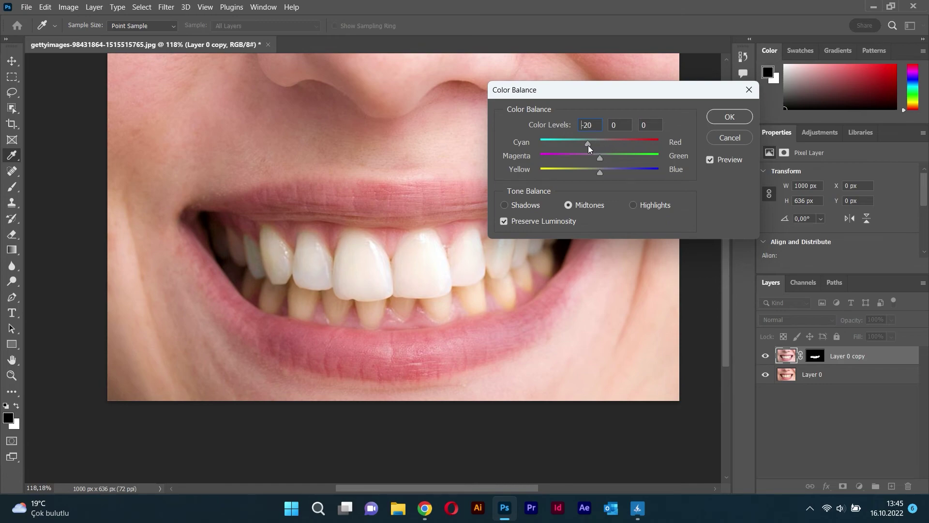
mouse_move(590, 149)
left_mouse_down()
mouse_move(633, 146)
mouse_move(592, 159)
left_mouse_up()
left_click(728, 117)
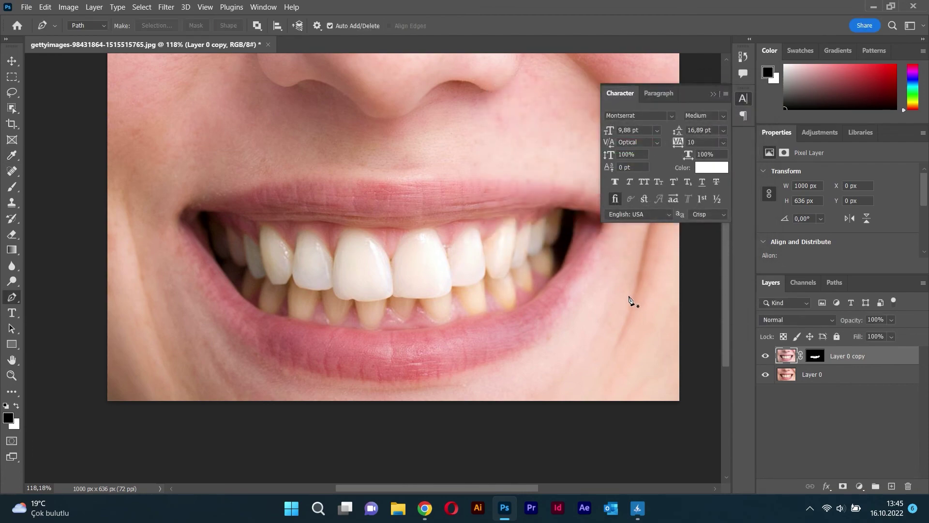
scroll(626, 305, "down", 3)
left_click_drag(524, 336, 454, 290)
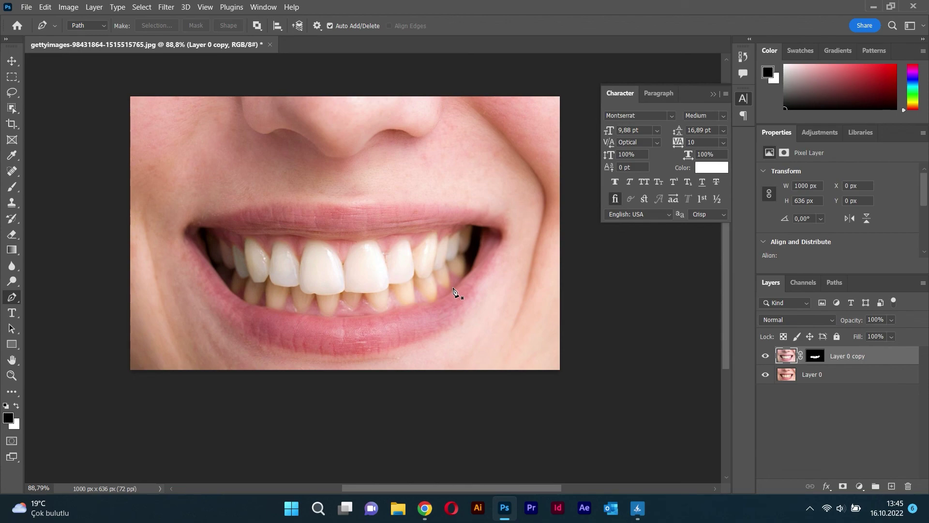